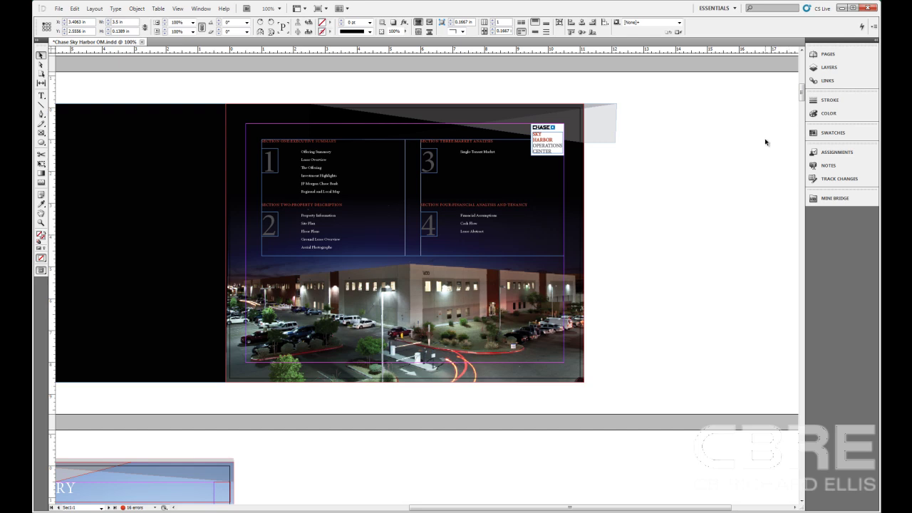
# Select the cover's building photo frame and minimize InDesign to reveal Photoshop's color.psd
pyautogui.click(488, 304)
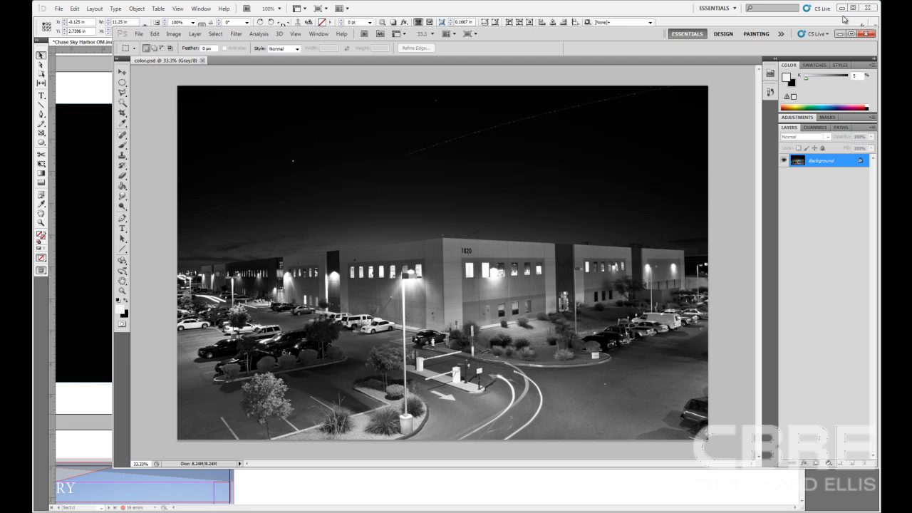
pyautogui.click(846, 8)
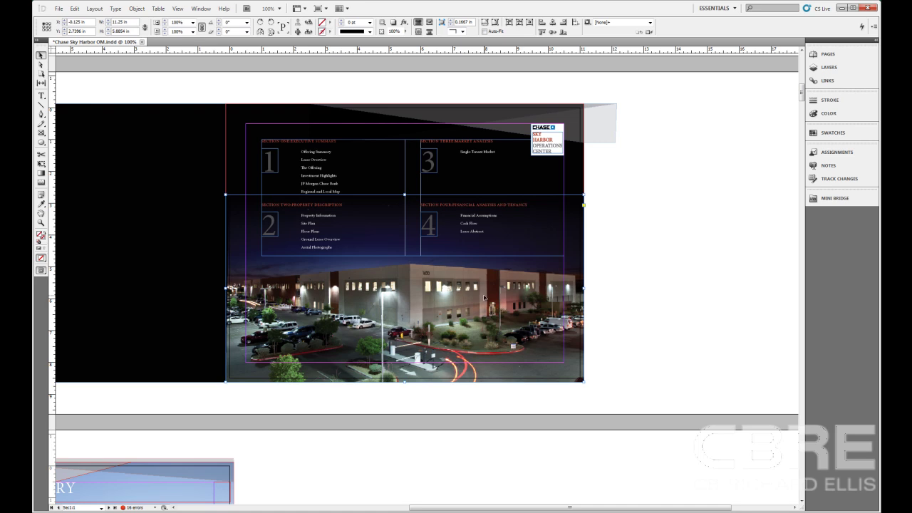
# Relink the building photo to the grayscale color.psd file from the Links panel, then deselect it
pyautogui.click(827, 80)
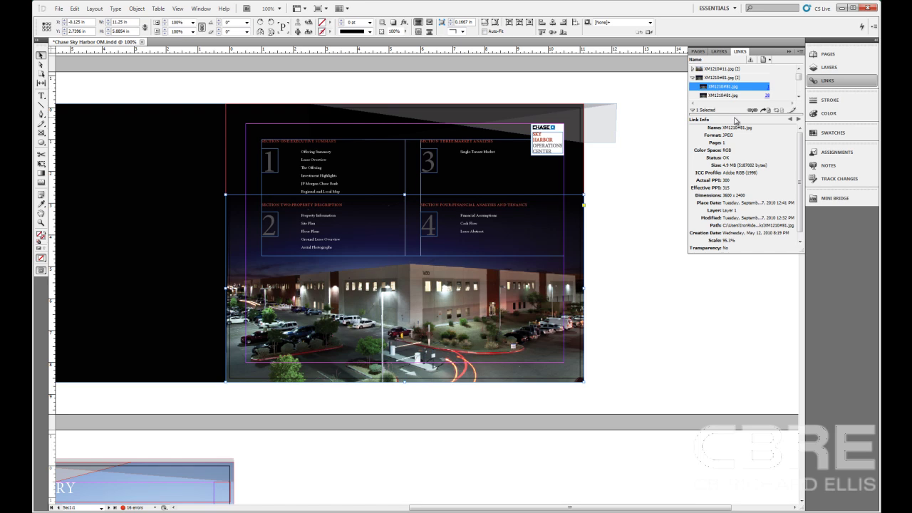
pyautogui.click(759, 111)
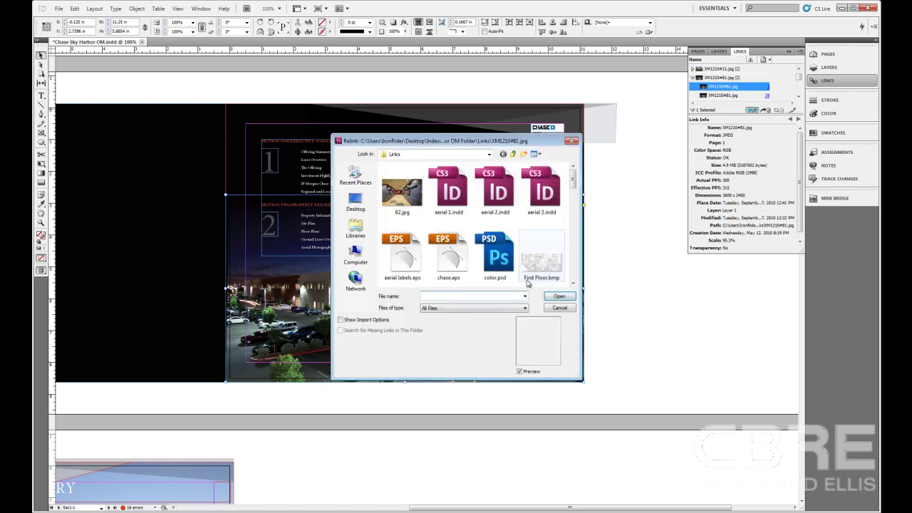
pyautogui.click(494, 258)
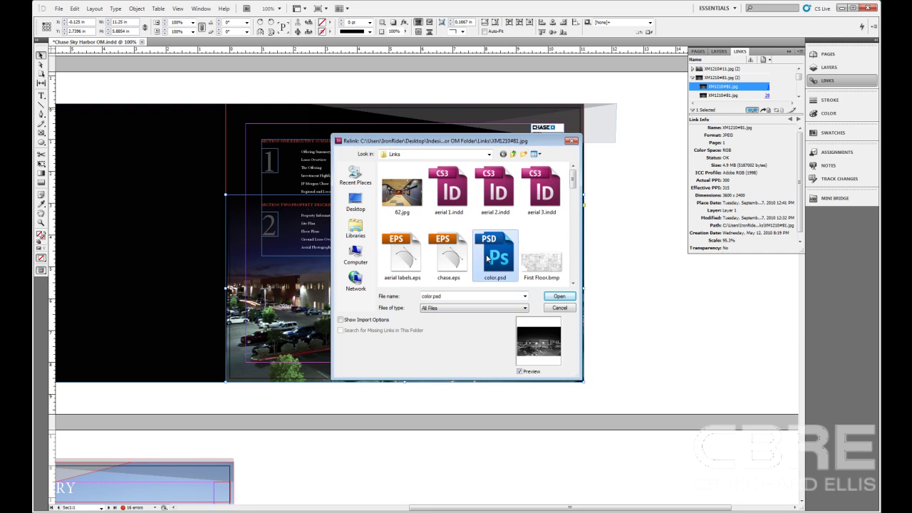
pyautogui.click(560, 298)
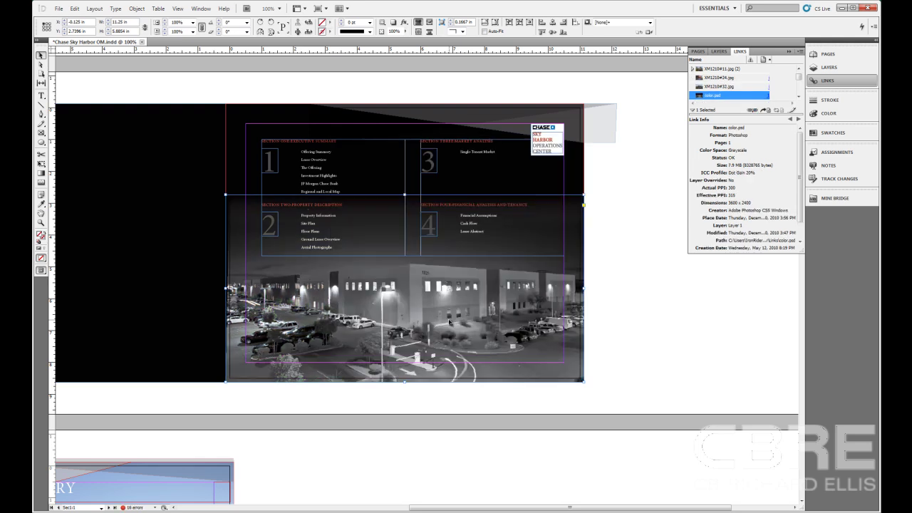
pyautogui.click(723, 358)
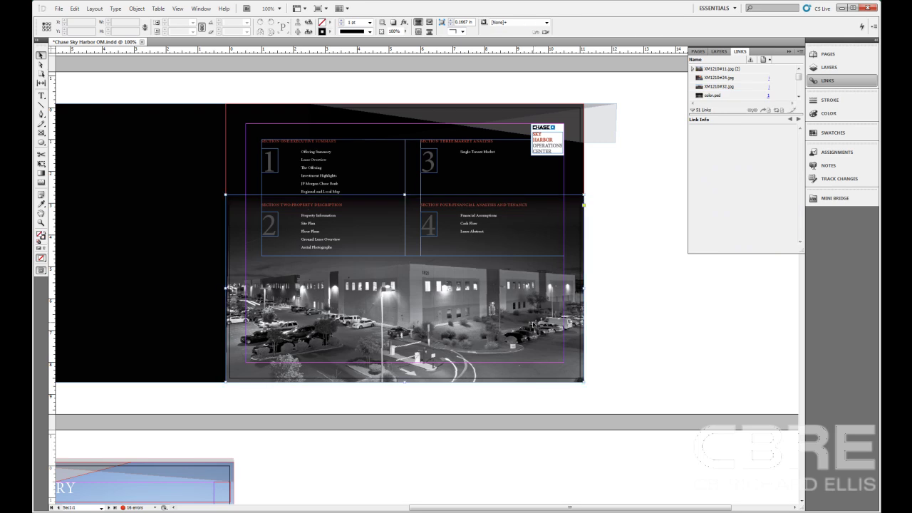
# Check color.psd's link details, then select the grayscale image content with the Direct Selection tool
pyautogui.click(533, 325)
pyautogui.click(669, 362)
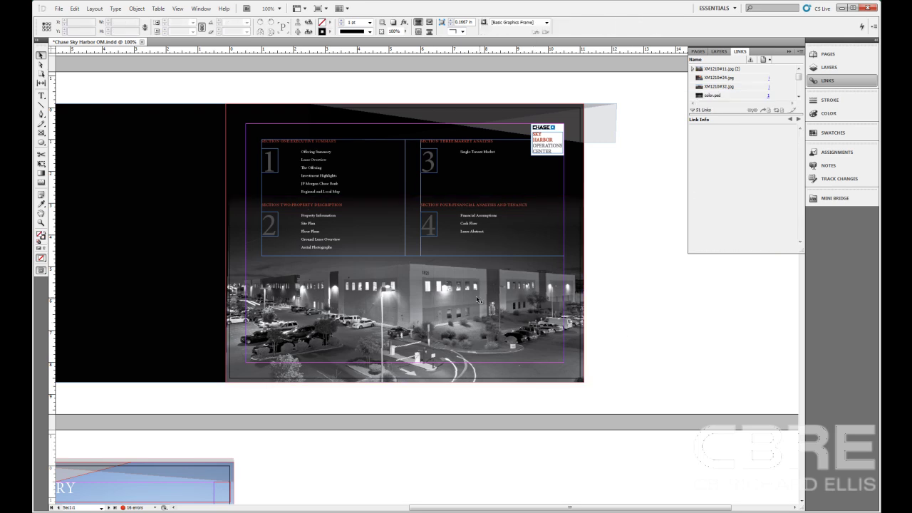
pyautogui.click(415, 299)
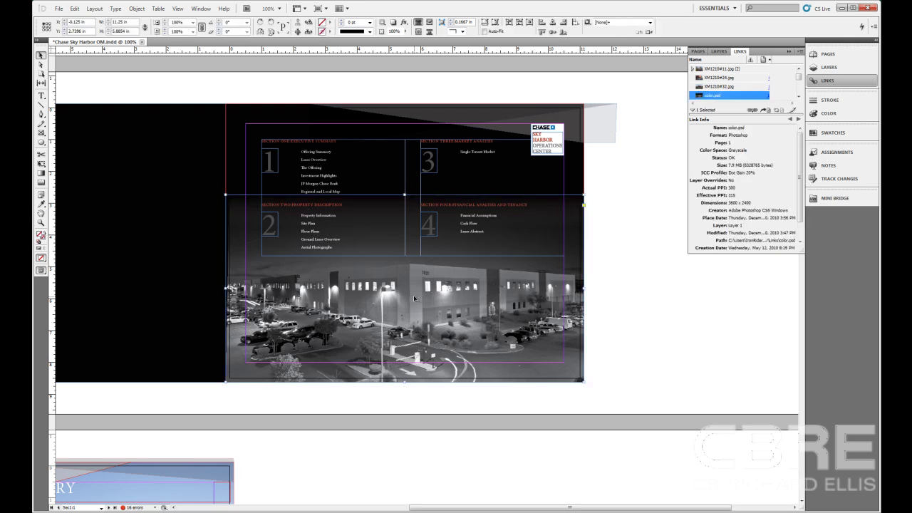
pyautogui.click(674, 289)
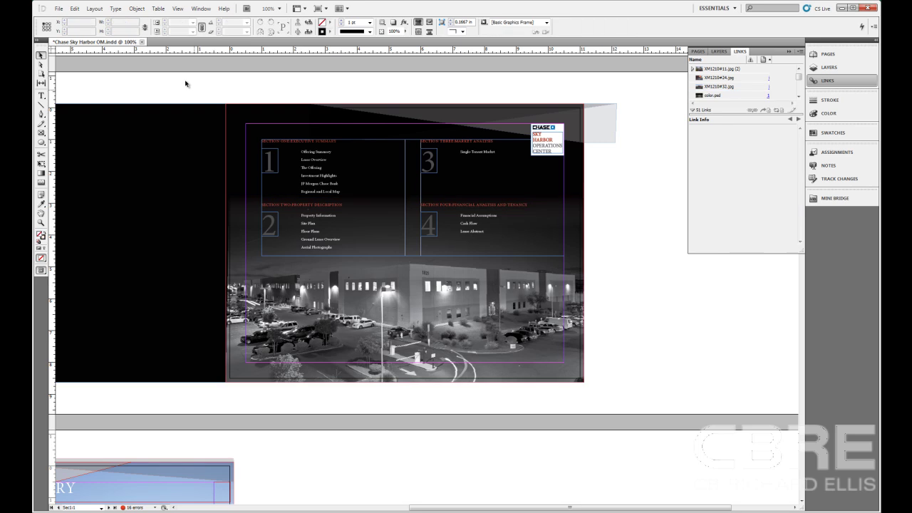
pyautogui.click(41, 66)
pyautogui.click(464, 287)
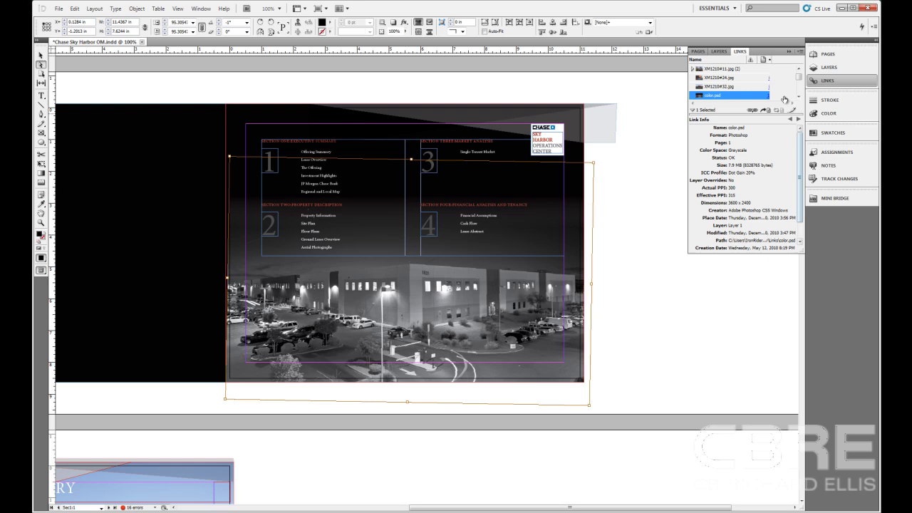
# Tint the image content with the cyan, magenta, yellow and red swatches in turn
pyautogui.click(789, 52)
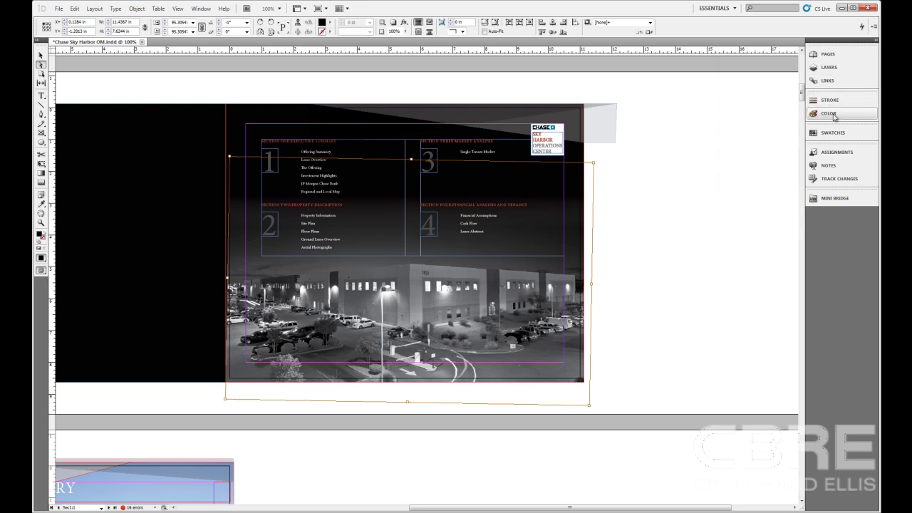
pyautogui.click(832, 133)
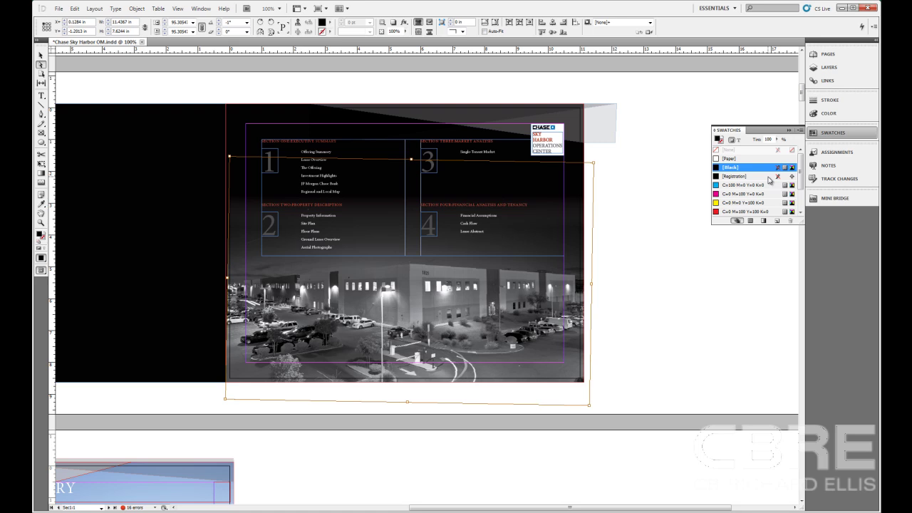
pyautogui.click(733, 186)
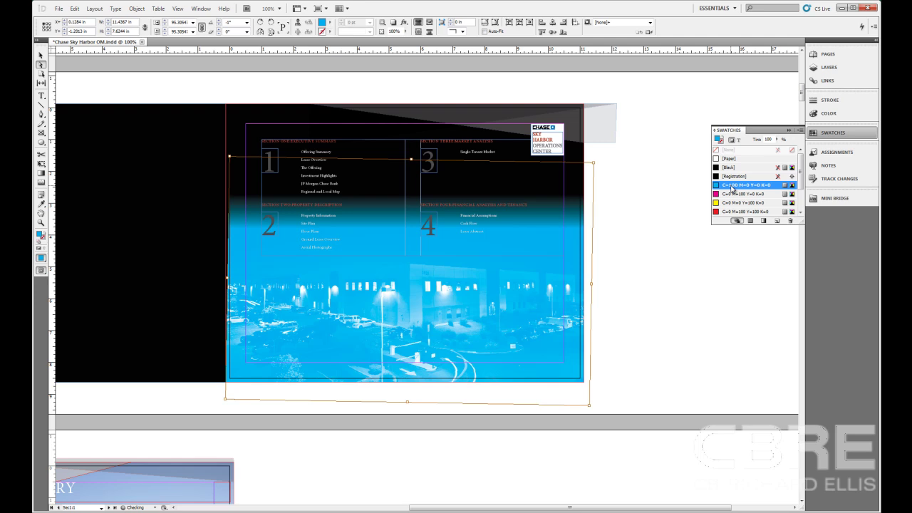
pyautogui.click(732, 193)
pyautogui.click(731, 203)
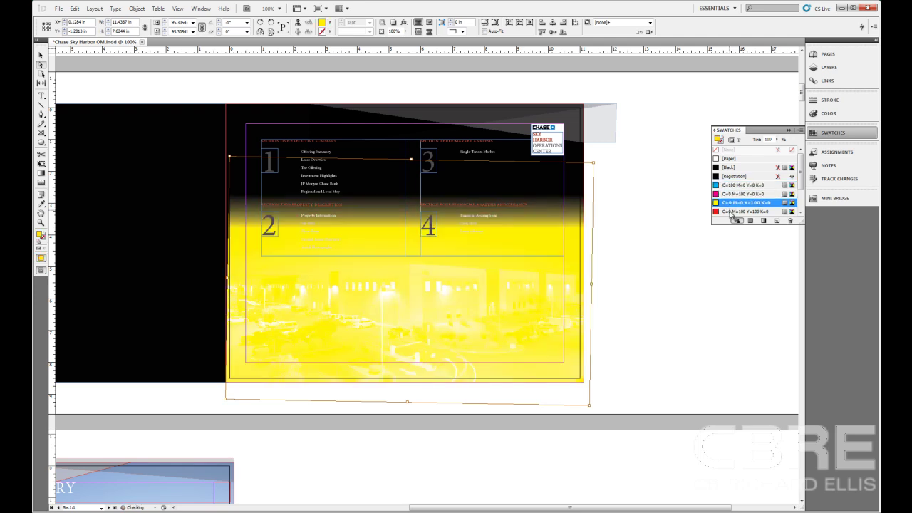
pyautogui.click(732, 211)
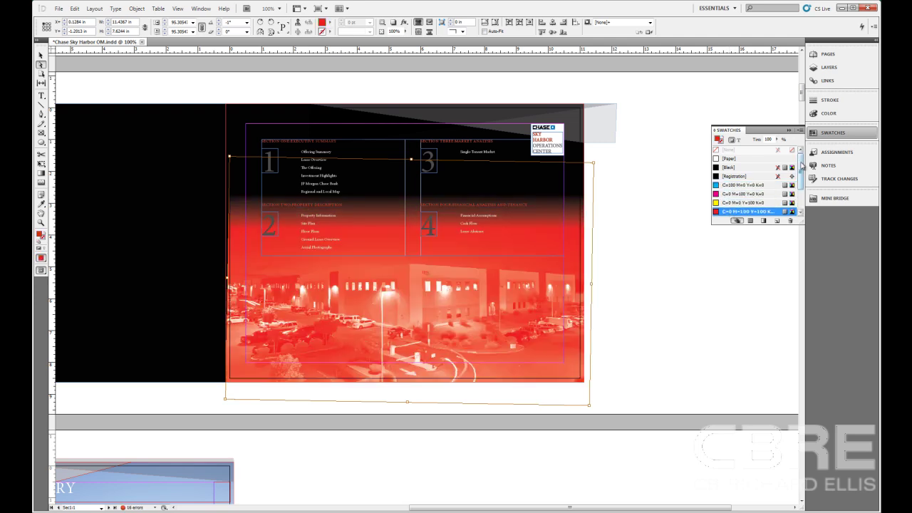
pyautogui.scroll(-2, 800, 169)
# Try green, light blue, near-black and PANTONE 368 C tints, finishing on cyan C=100 M=0 Y=0 K=0
pyautogui.click(741, 191)
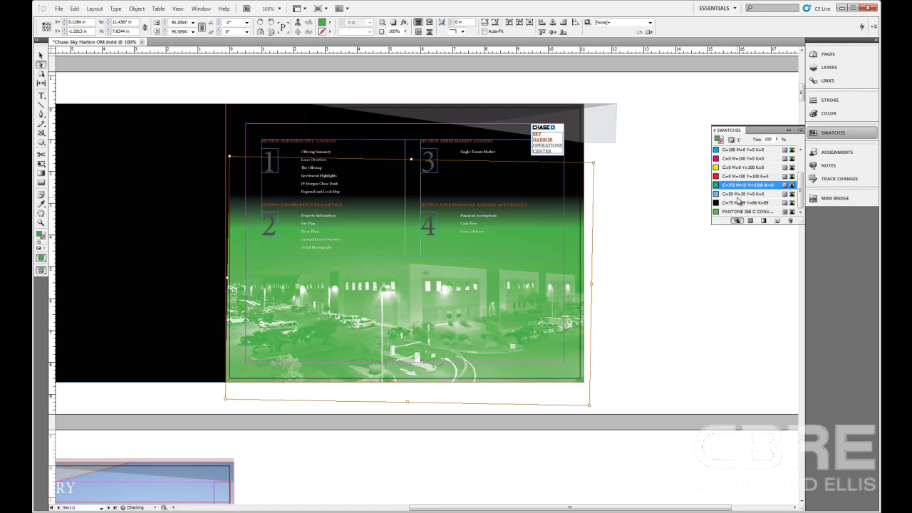
pyautogui.click(742, 193)
pyautogui.click(740, 202)
pyautogui.click(738, 211)
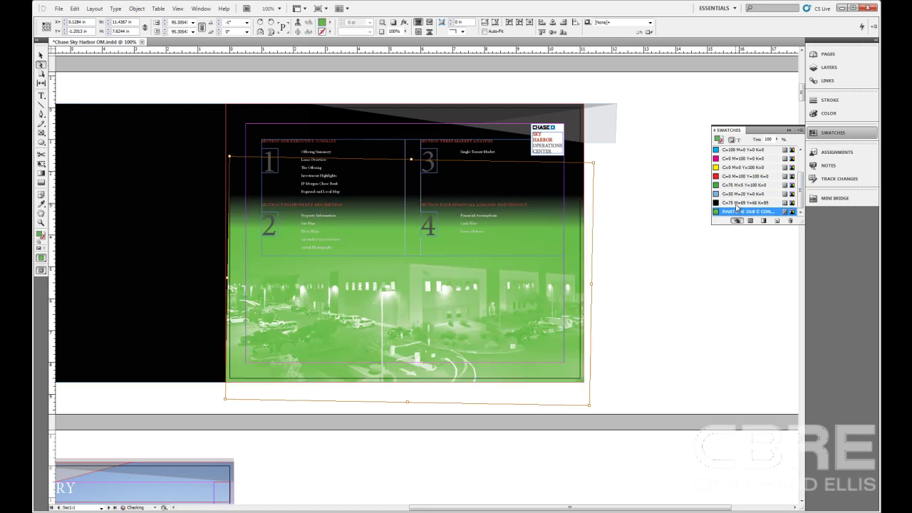
pyautogui.click(739, 194)
pyautogui.click(738, 185)
pyautogui.click(739, 167)
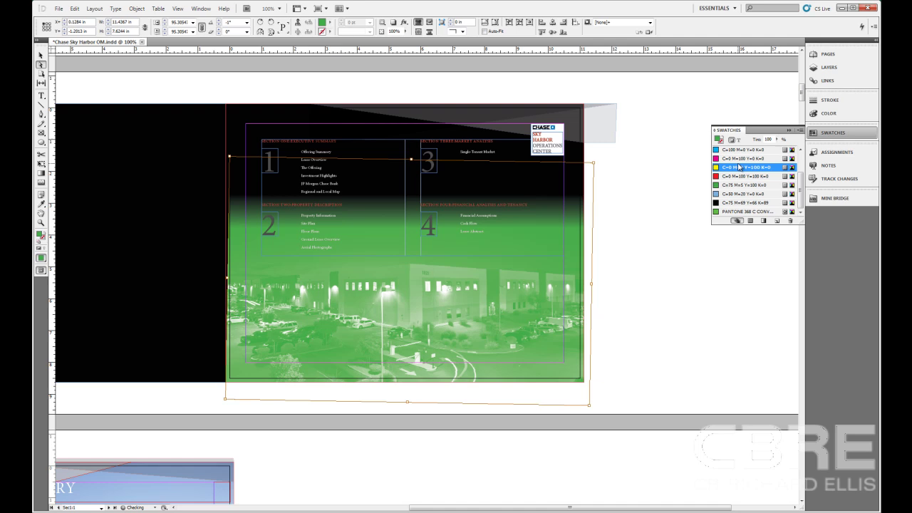
pyautogui.click(741, 151)
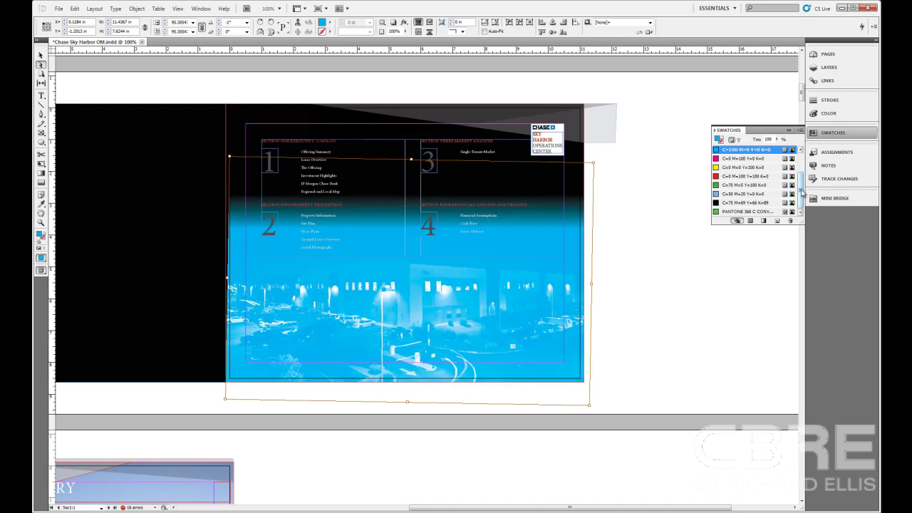
pyautogui.scroll(2, 802, 169)
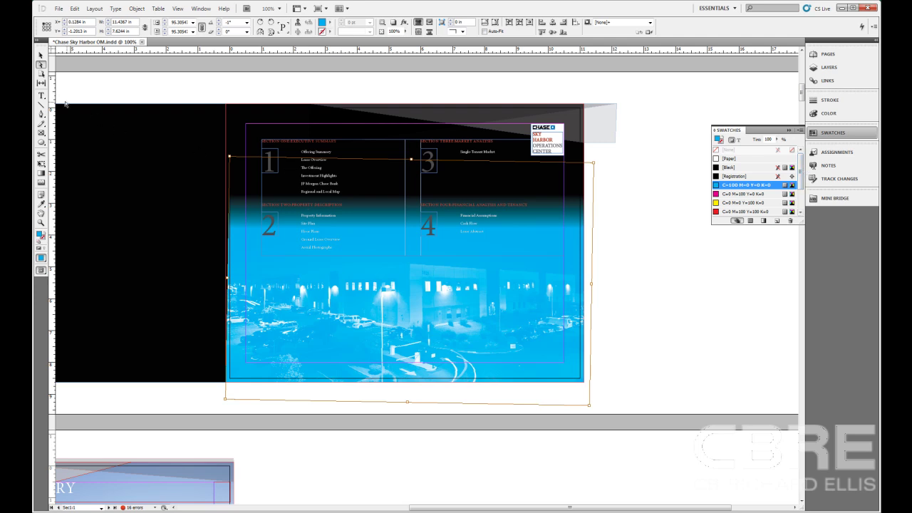
pyautogui.click(40, 55)
# Reselect the photo frame with the Selection tool and apply Black, Cyan, Magenta and Yellow swatches
pyautogui.click(663, 331)
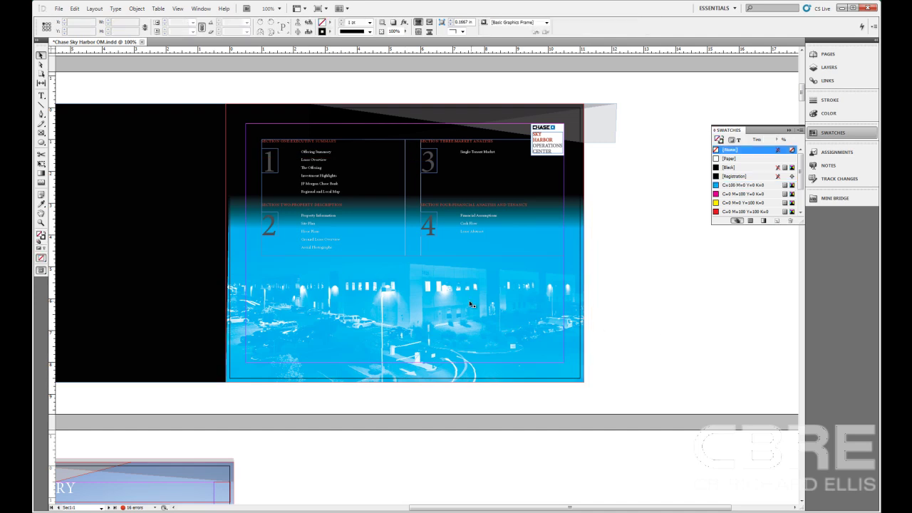
pyautogui.click(449, 303)
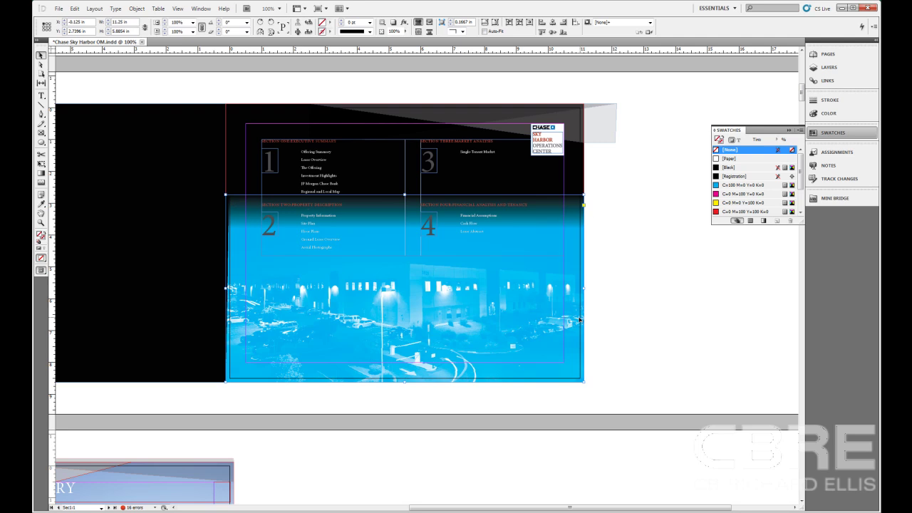
pyautogui.click(730, 168)
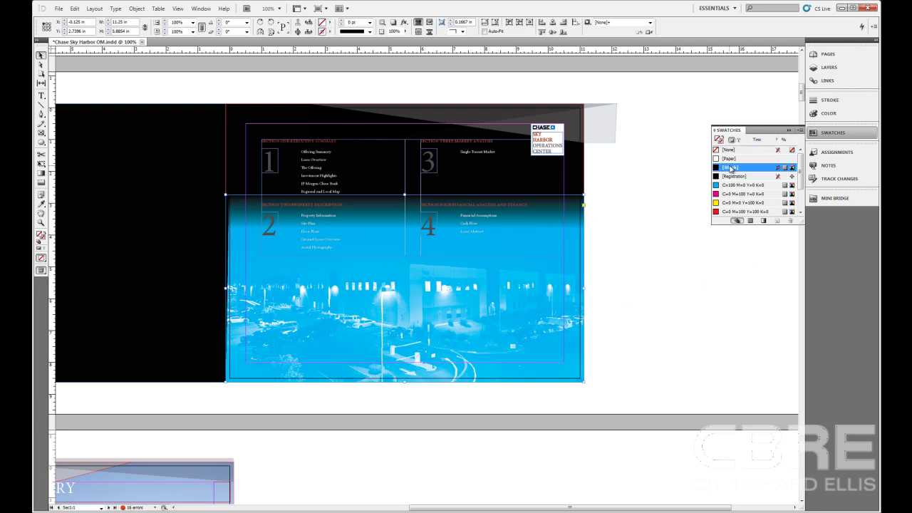
pyautogui.click(730, 185)
pyautogui.click(731, 193)
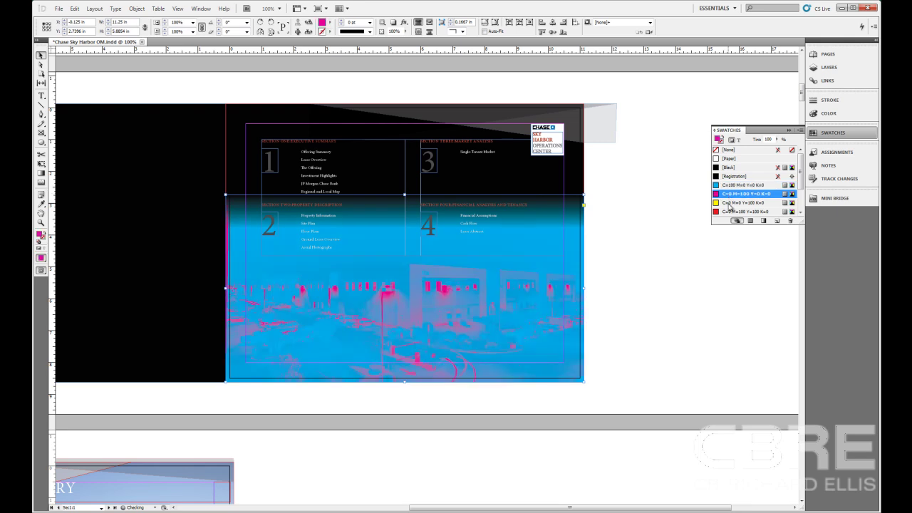
pyautogui.click(731, 203)
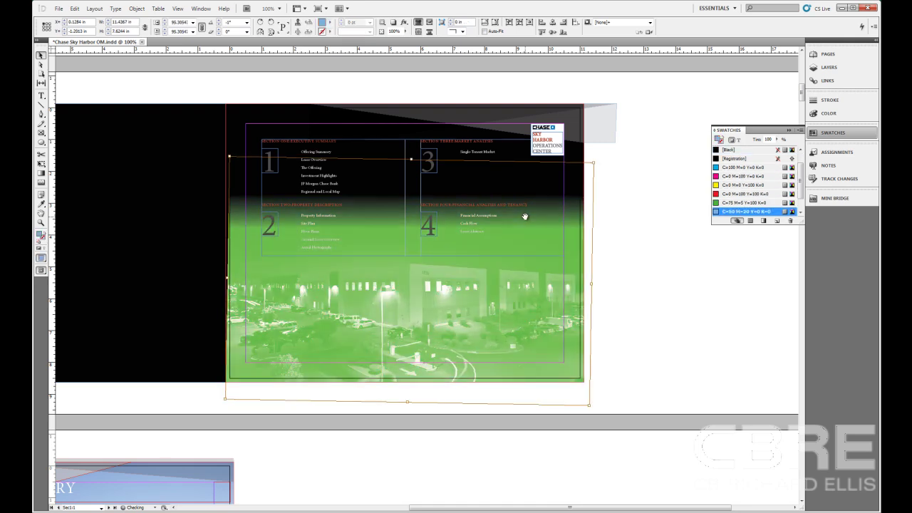
pyautogui.press('Down')
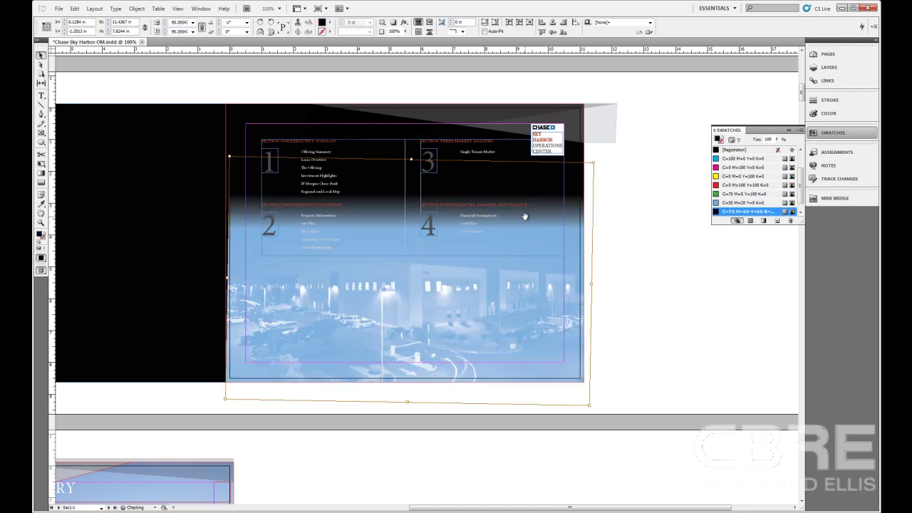
# Undo back to the original colour photo and relink it to the grayscale color.psd
pyautogui.press('Up')
pyautogui.press('Up')
pyautogui.press('Up')
pyautogui.press('Up')
pyautogui.press('Up')
pyautogui.press('Up')
pyautogui.press('Up')
pyautogui.press('Up')
pyautogui.press('Up')
pyautogui.press('Up')
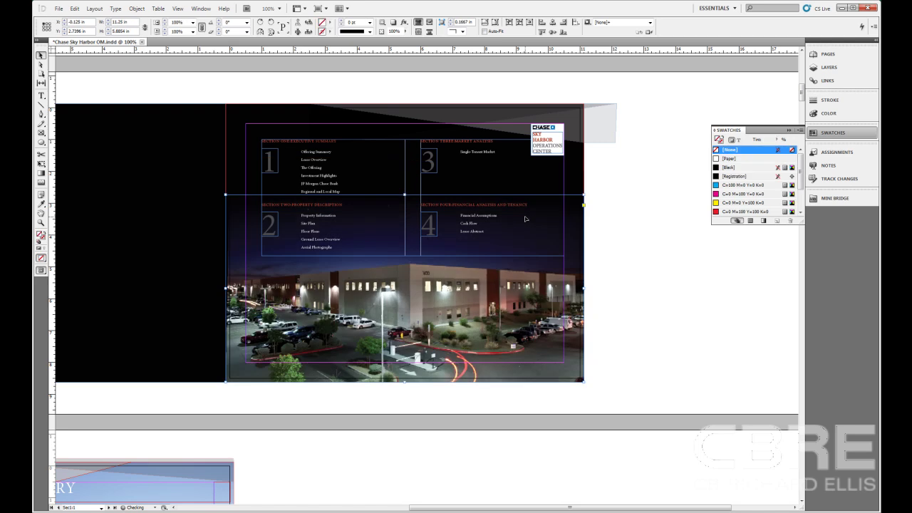
pyautogui.click(827, 87)
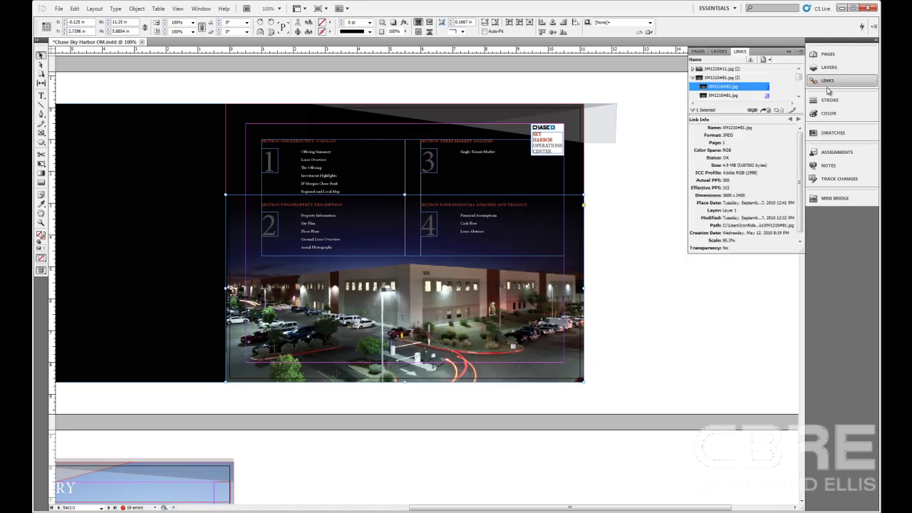
pyautogui.click(754, 110)
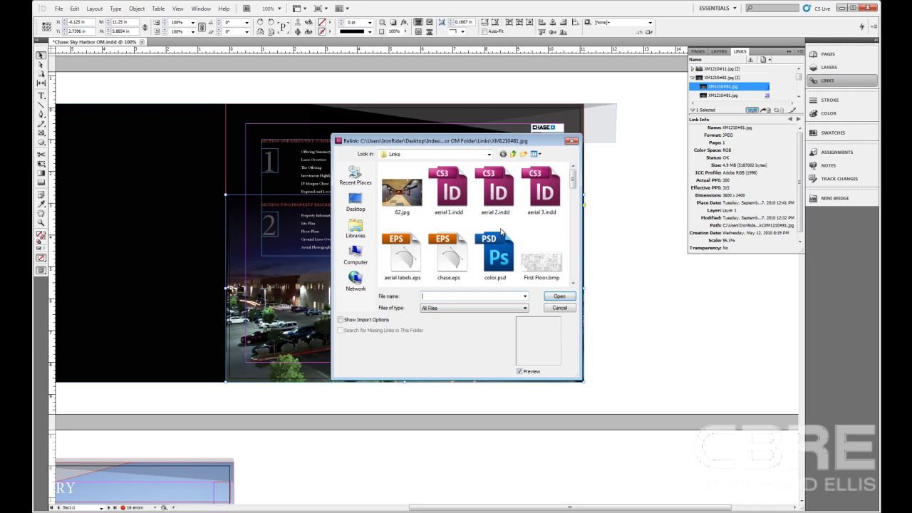
pyautogui.click(502, 232)
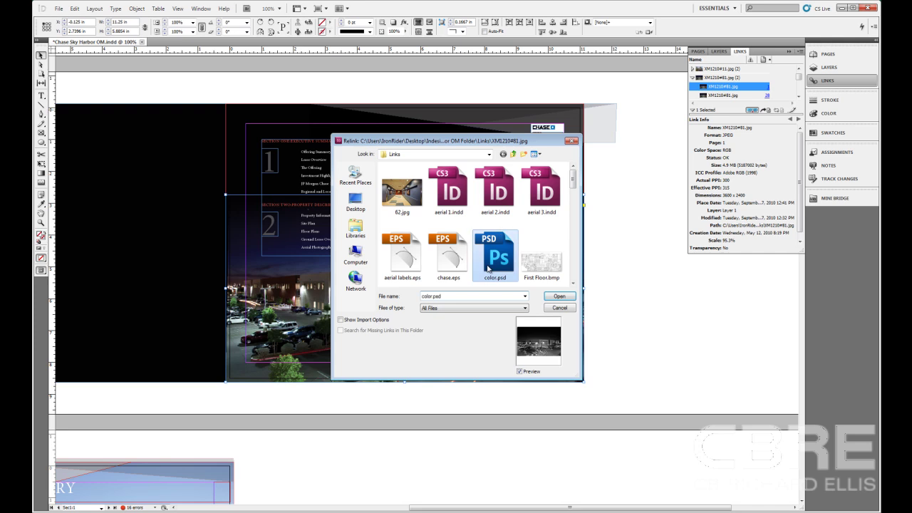
pyautogui.click(555, 297)
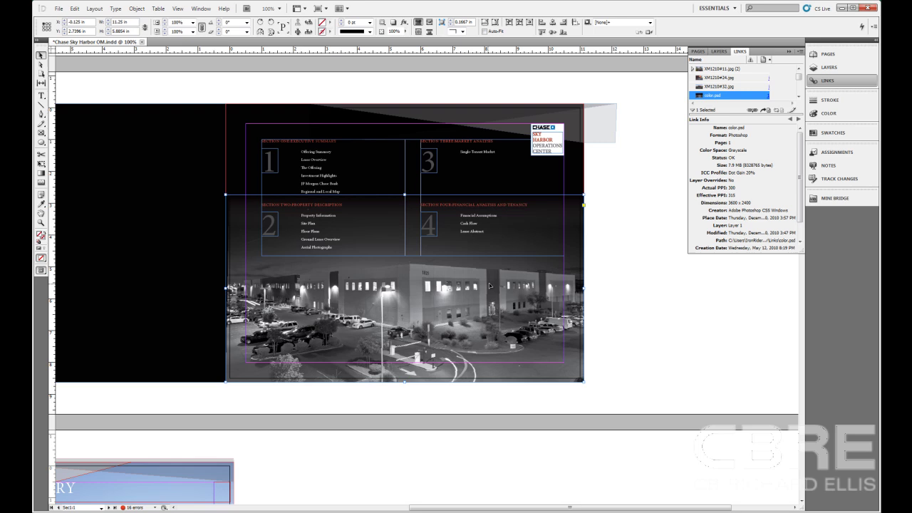
pyautogui.click(789, 53)
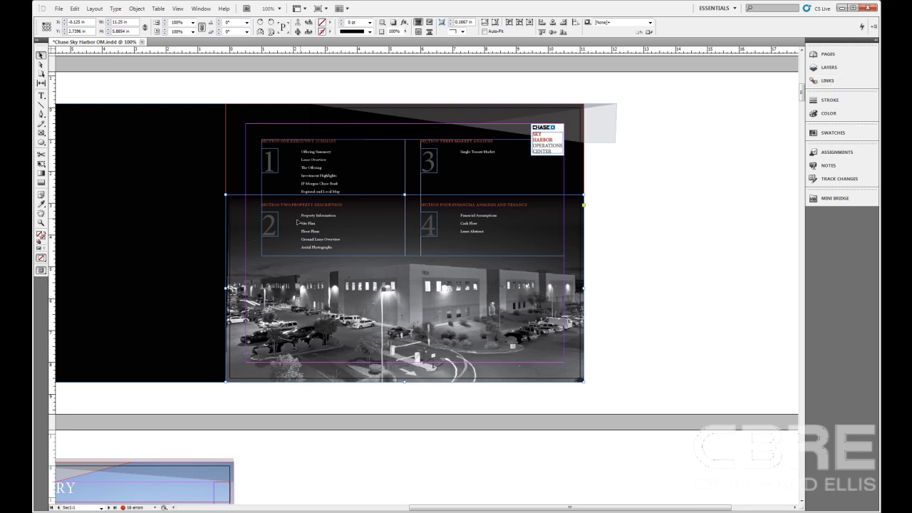
# Tint the grayscale photo cyan, magenta, yellow, red and green, ending on light blue C=50 M=20 Y=0 K=0
pyautogui.click(847, 135)
pyautogui.click(742, 186)
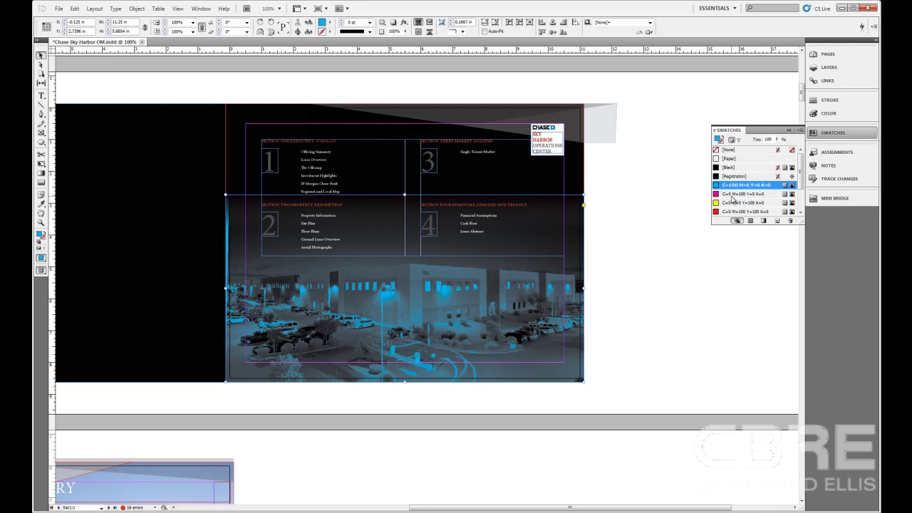
pyautogui.click(734, 196)
pyautogui.click(734, 203)
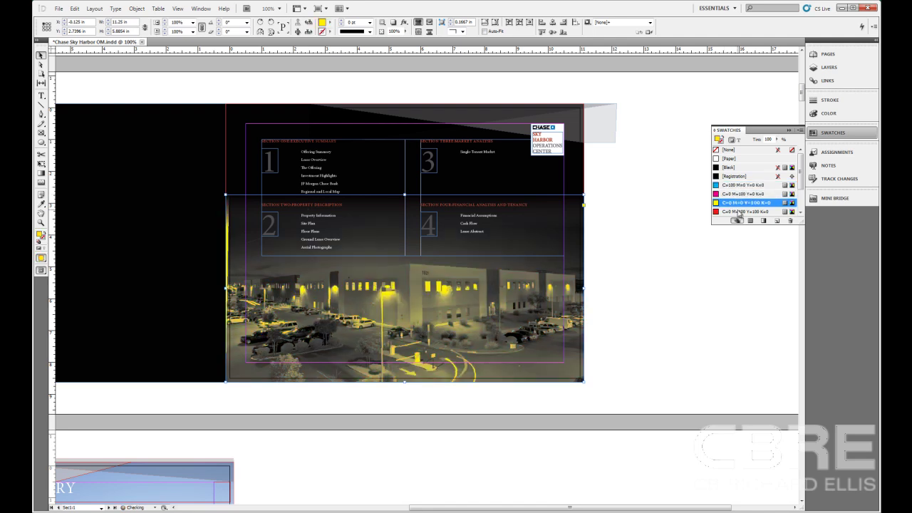
pyautogui.moveTo(800, 222); pyautogui.dragTo(801, 321)
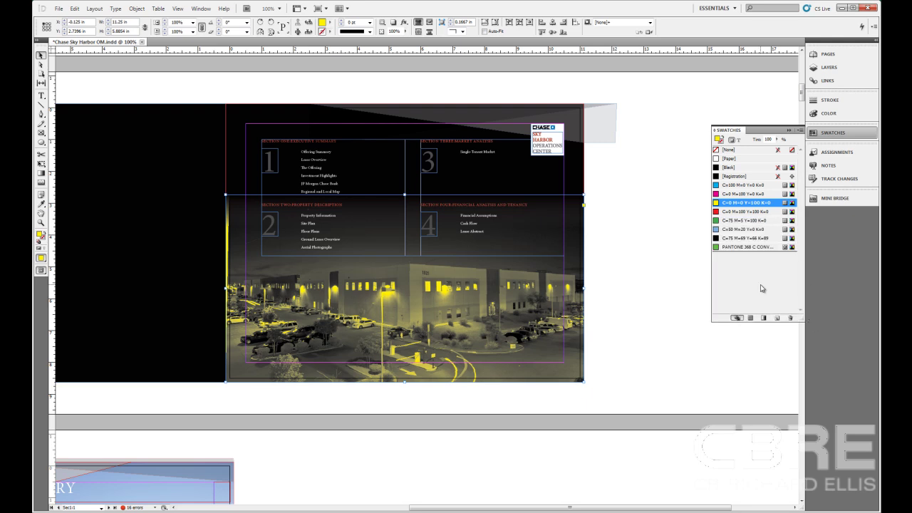
pyautogui.click(733, 213)
pyautogui.click(733, 220)
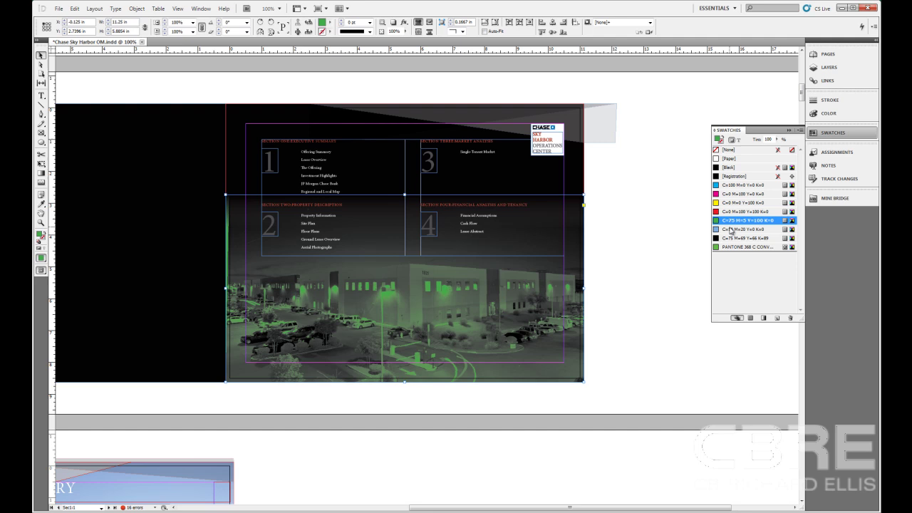
pyautogui.click(731, 229)
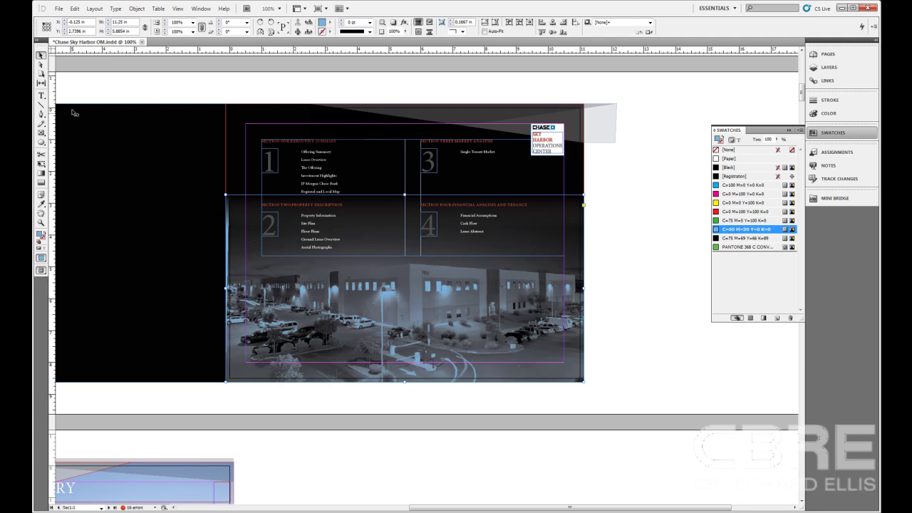
pyautogui.click(41, 64)
# Try magenta on the dark gradient overlay, then reset it to [Black]
pyautogui.click(343, 281)
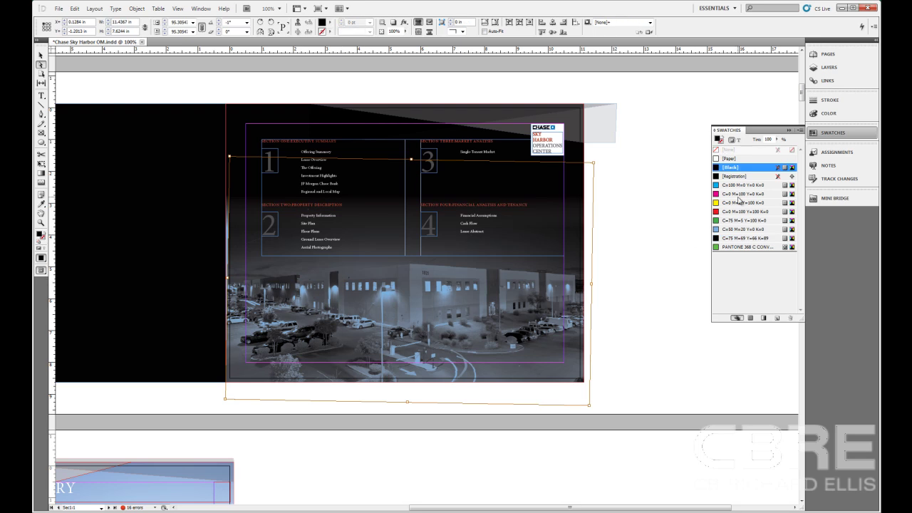
pyautogui.click(741, 194)
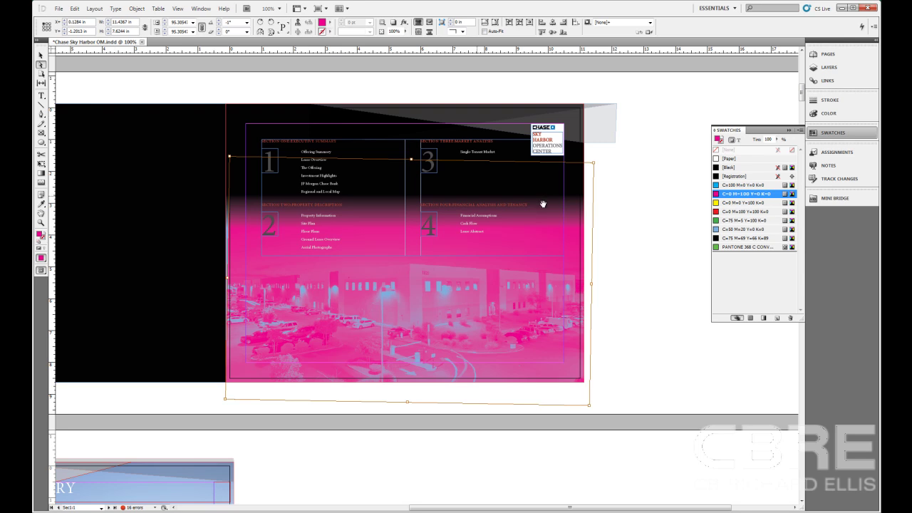
pyautogui.click(728, 168)
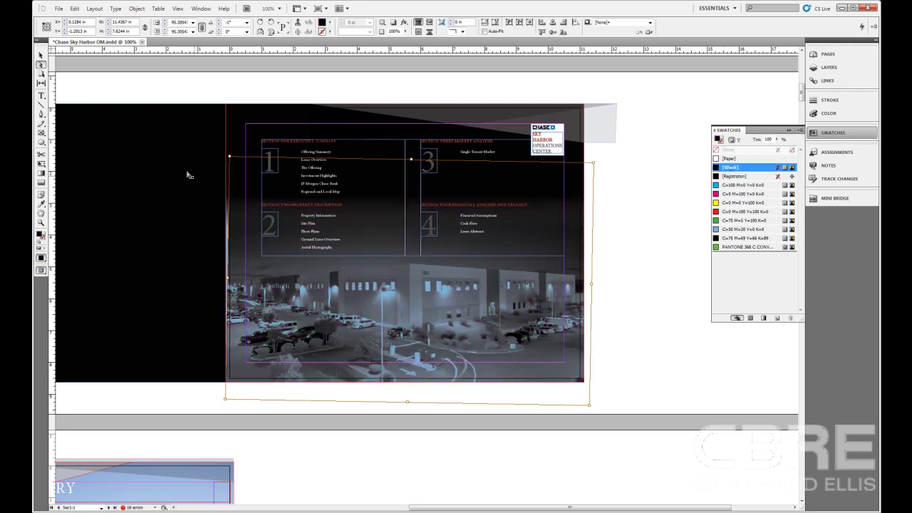
# Reselect the cover photo frame and try cyan, yellow, green and red, ending on magenta C=0 M=100 Y=0 K=0
pyautogui.click(41, 55)
pyautogui.click(77, 85)
pyautogui.click(399, 299)
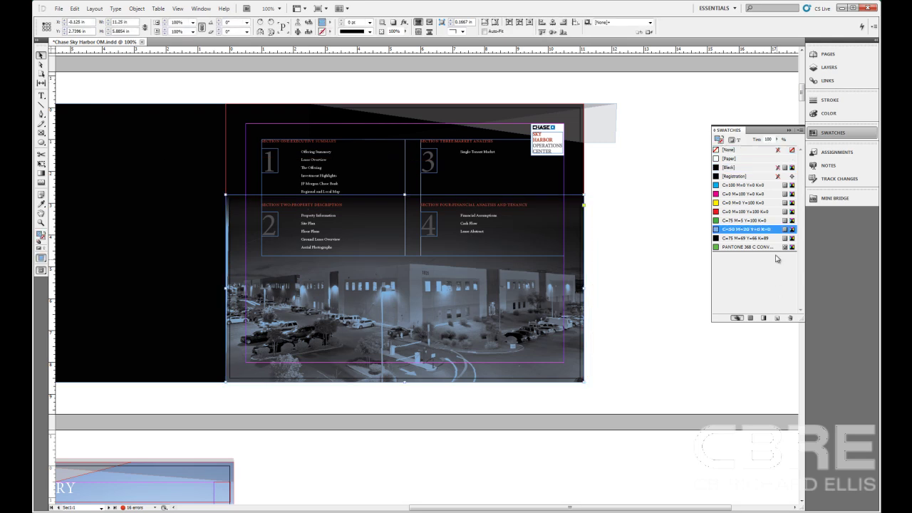
pyautogui.click(730, 185)
pyautogui.click(733, 202)
pyautogui.click(741, 220)
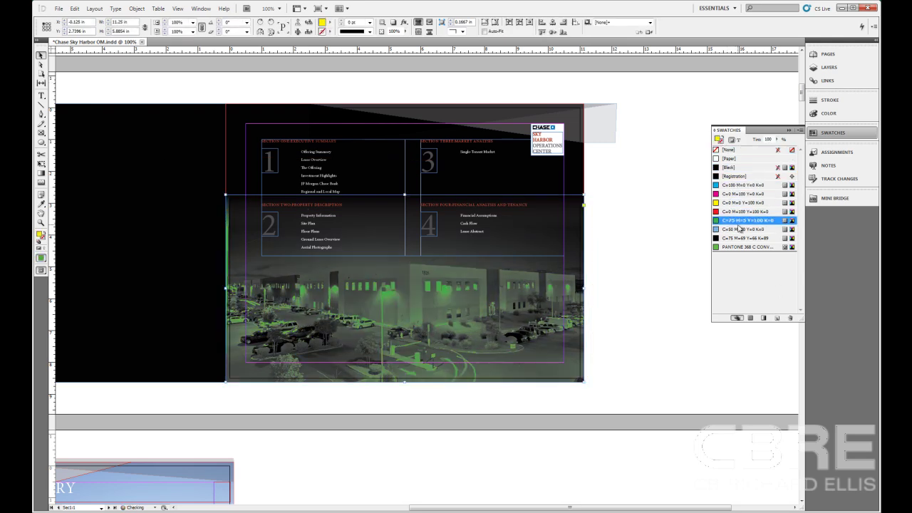
pyautogui.click(742, 213)
pyautogui.click(742, 194)
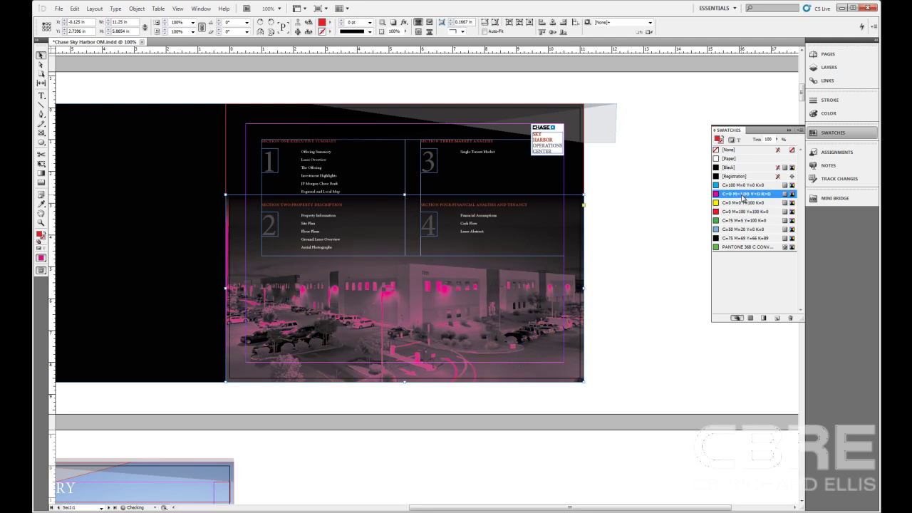